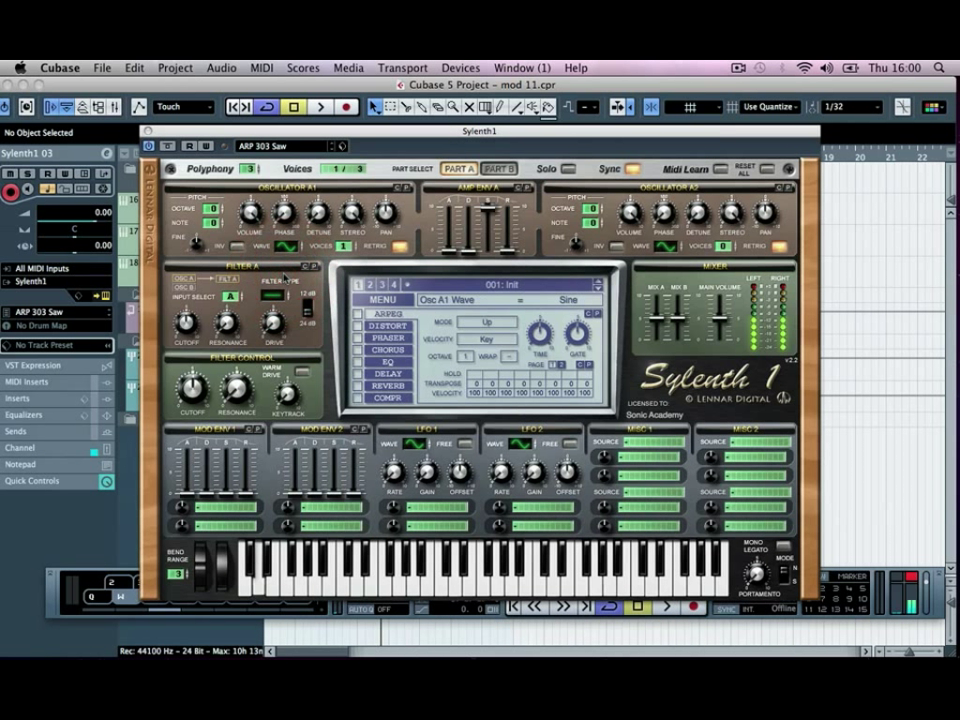
Configure the part A oscillators with A1 at octave -1, A2 at one voice, and an adjusted A1 phase.
{"action": "left_click_drag", "start_coordinate": [212, 207], "coordinate": [212, 221]}
{"action": "left_click", "coordinate": [723, 245]}
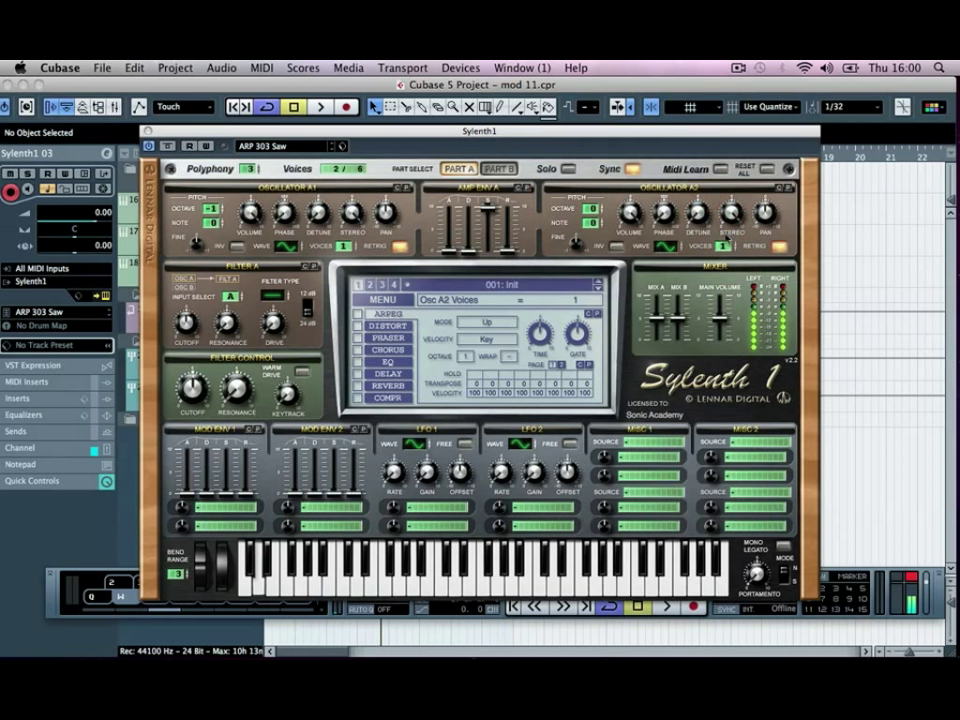
{"action": "mouse_move", "coordinate": [636, 212]}
{"action": "left_mouse_down"}
{"action": "mouse_move", "coordinate": [638, 309]}
{"action": "mouse_move", "coordinate": [632, 214]}
{"action": "left_mouse_up"}
{"action": "left_click_drag", "start_coordinate": [285, 214], "coordinate": [280, 157]}
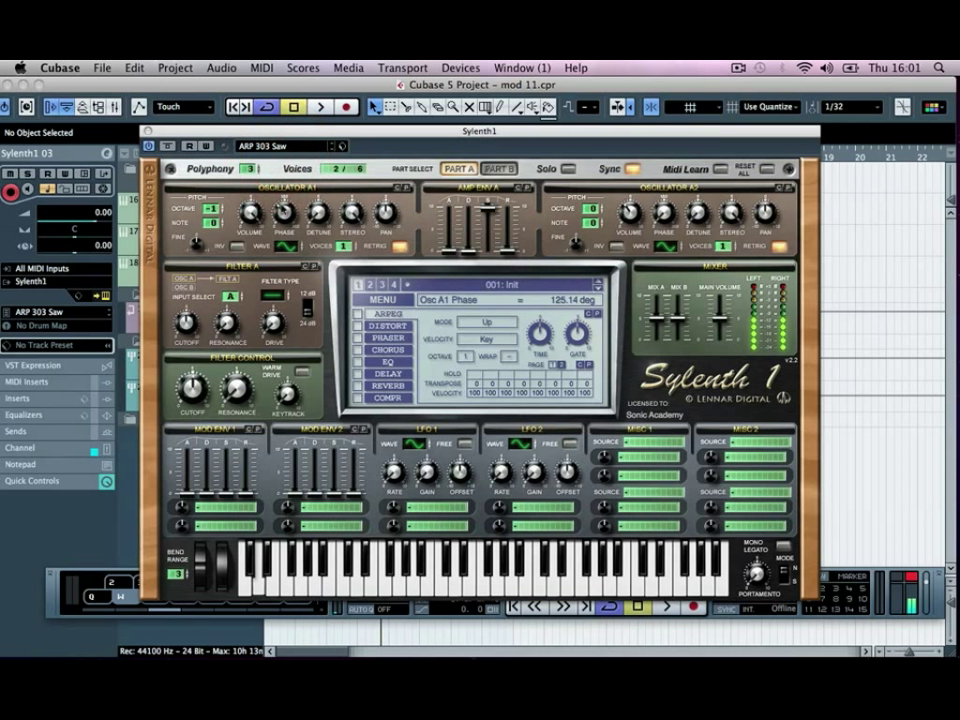
{"action": "left_click_drag", "start_coordinate": [283, 206], "coordinate": [283, 209]}
Set filter A's type to Lowpass and raise its drive to about 1.67.
{"action": "left_click", "coordinate": [272, 292]}
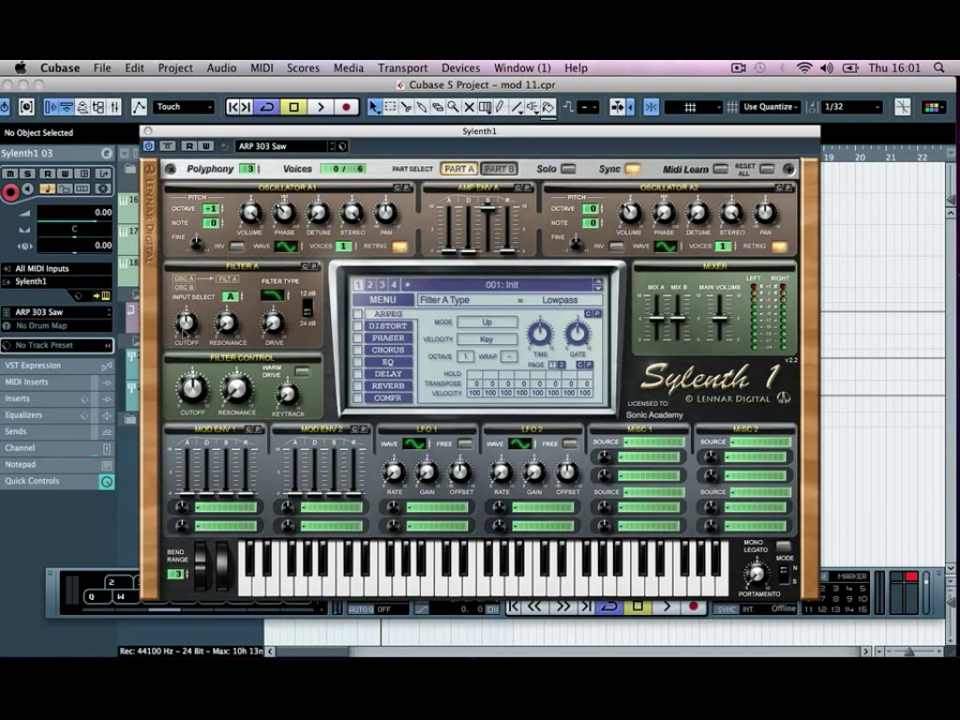
{"action": "left_click", "coordinate": [182, 293]}
{"action": "left_click", "coordinate": [282, 312]}
{"action": "left_click_drag", "start_coordinate": [280, 300], "coordinate": [280, 290]}
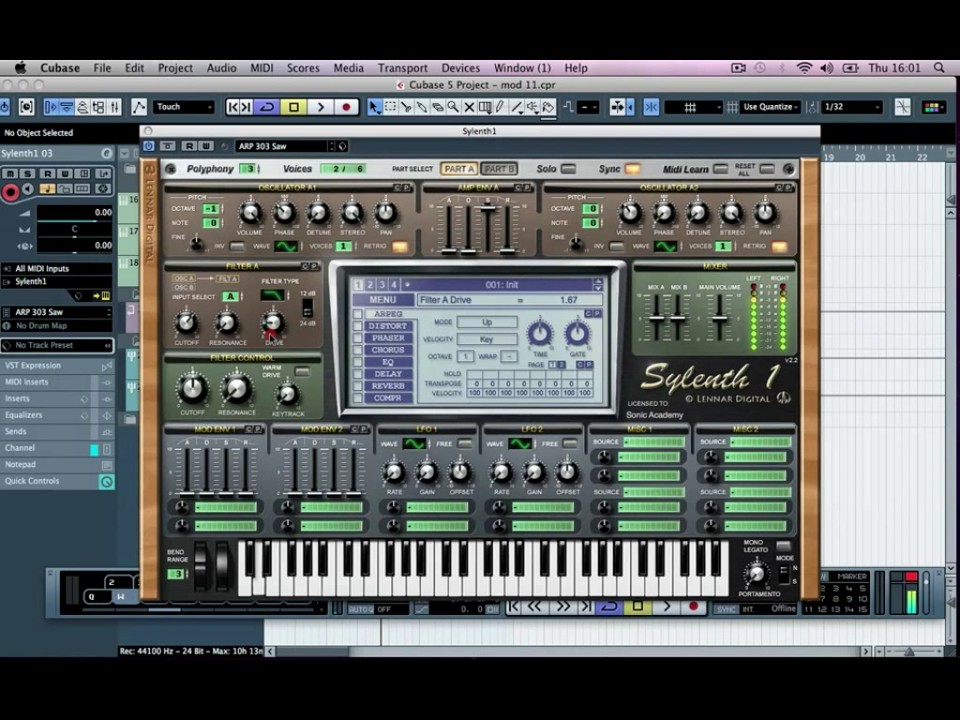
Set the filter control cutoff to about 1297 Hz and turn warm drive on.
{"action": "mouse_move", "coordinate": [193, 395]}
{"action": "left_mouse_down"}
{"action": "mouse_move", "coordinate": [196, 353]}
{"action": "mouse_move", "coordinate": [196, 388]}
{"action": "left_mouse_up"}
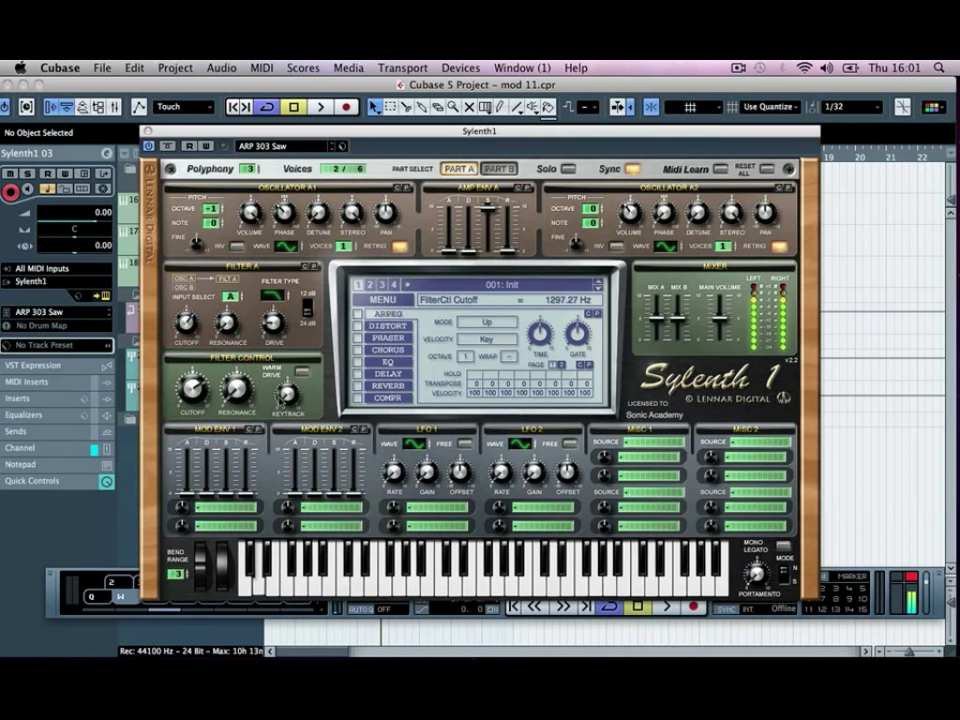
{"action": "left_click", "coordinate": [302, 372]}
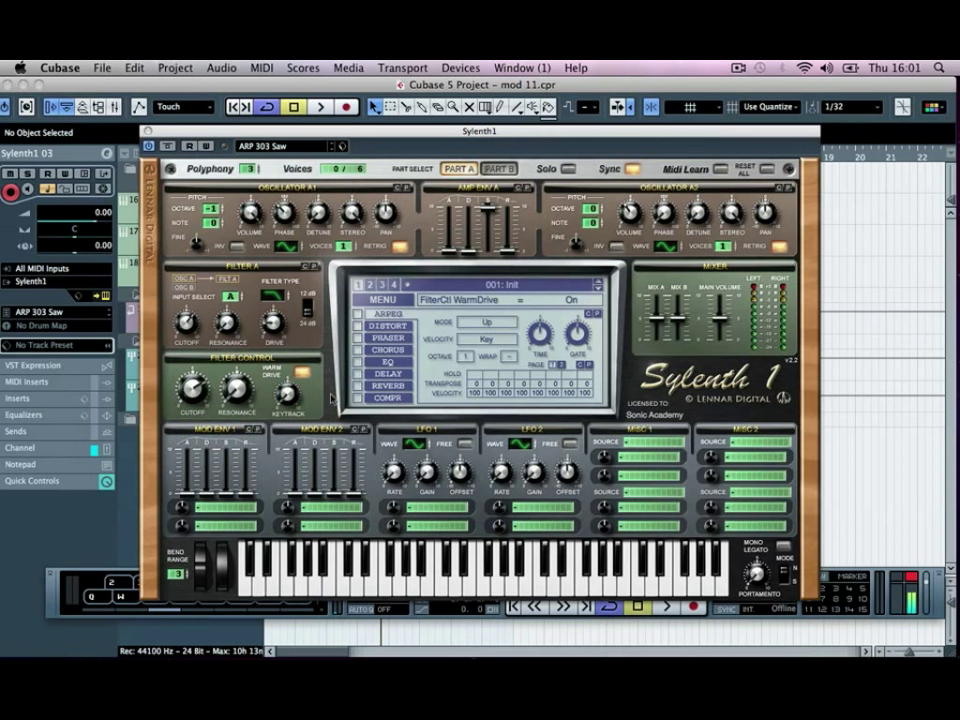
Route Mod Env 1 to Pitch AB with a decay of about 3.45 and a modulation amount of about 0.29.
{"action": "left_click", "coordinate": [204, 506]}
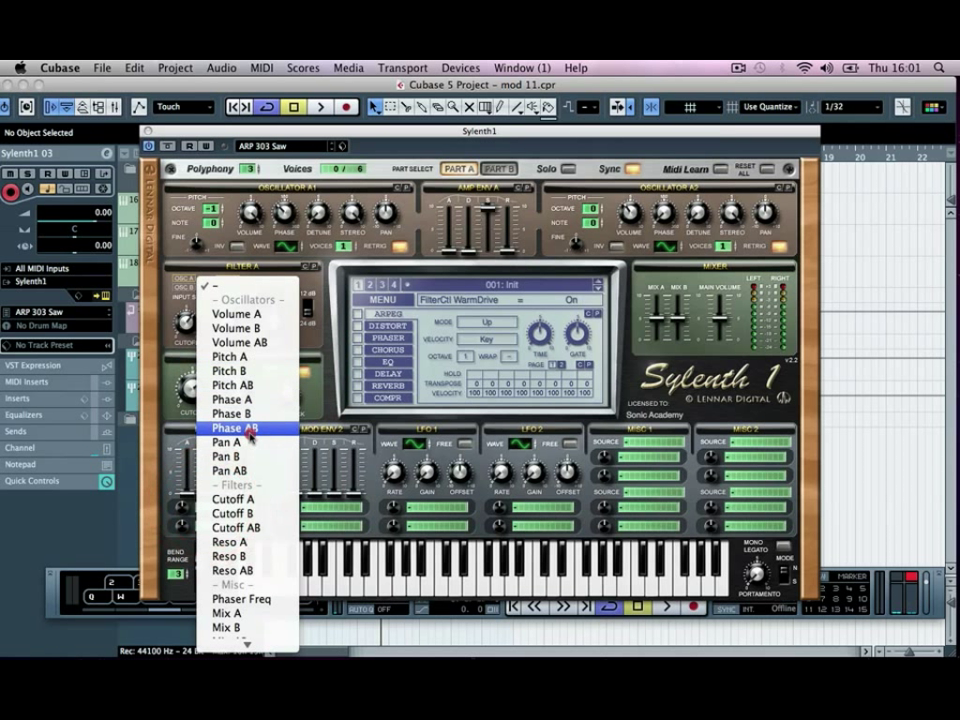
{"action": "left_click", "coordinate": [245, 386]}
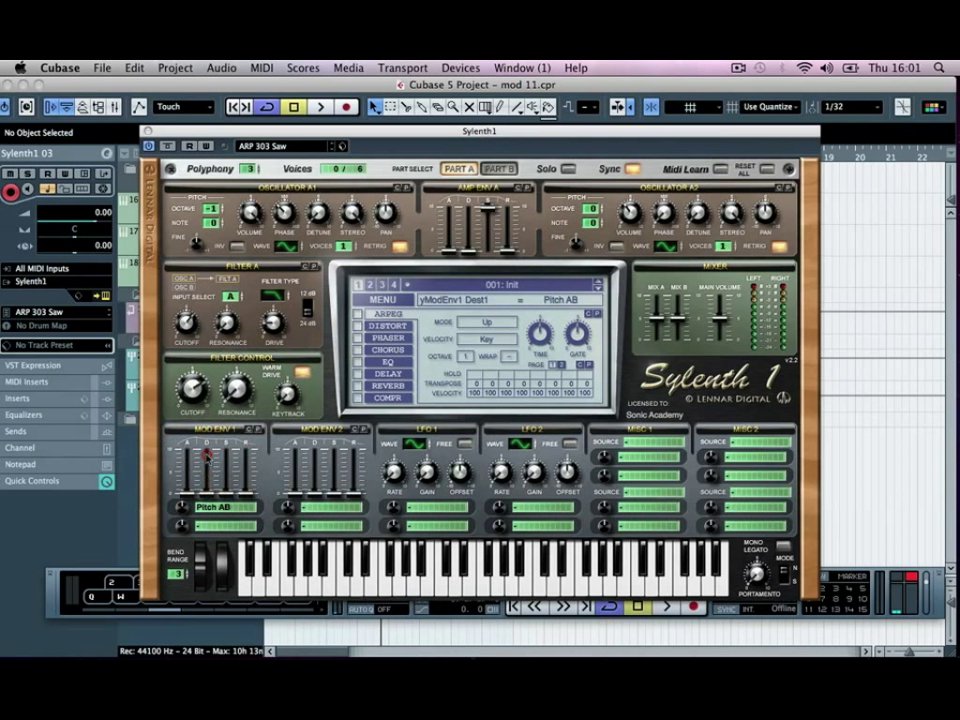
{"action": "left_click_drag", "start_coordinate": [207, 455], "coordinate": [207, 450]}
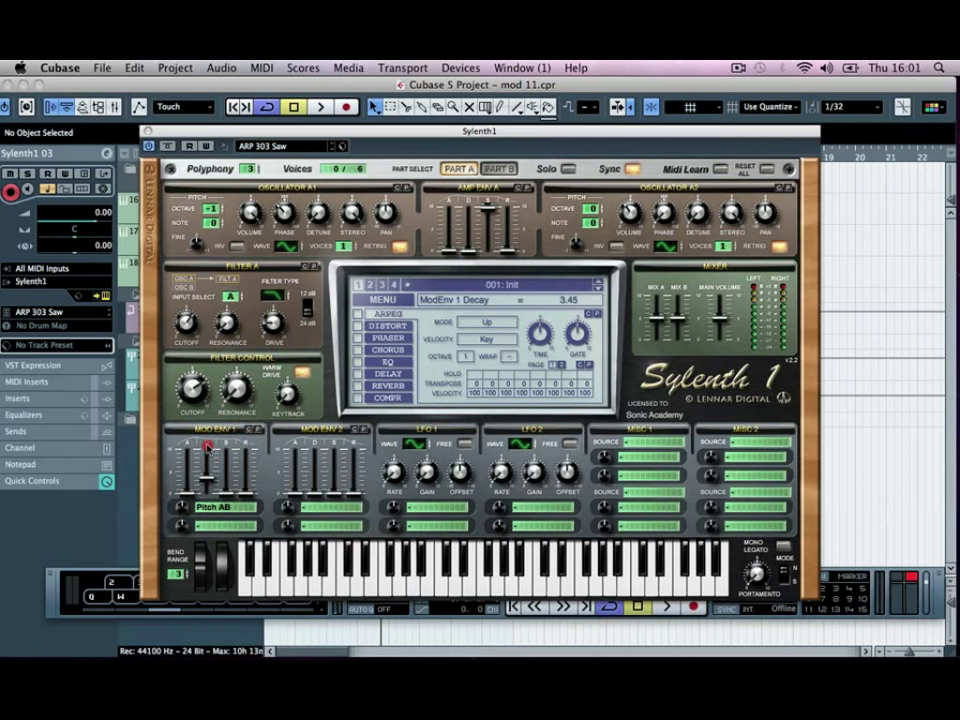
{"action": "left_click", "coordinate": [184, 508]}
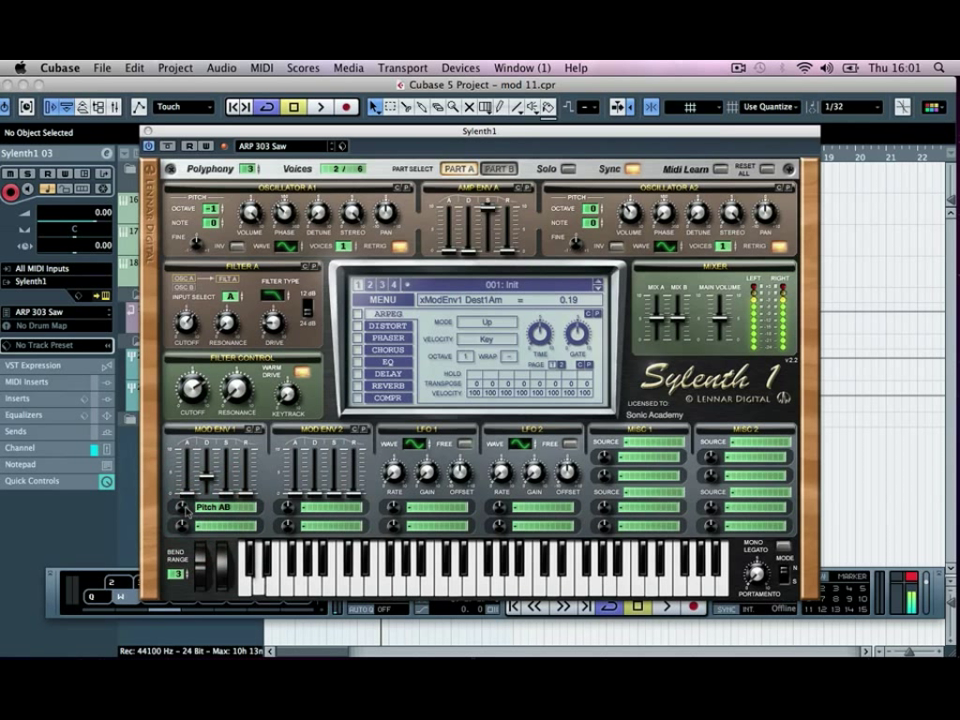
{"action": "left_click_drag", "start_coordinate": [184, 509], "coordinate": [184, 506]}
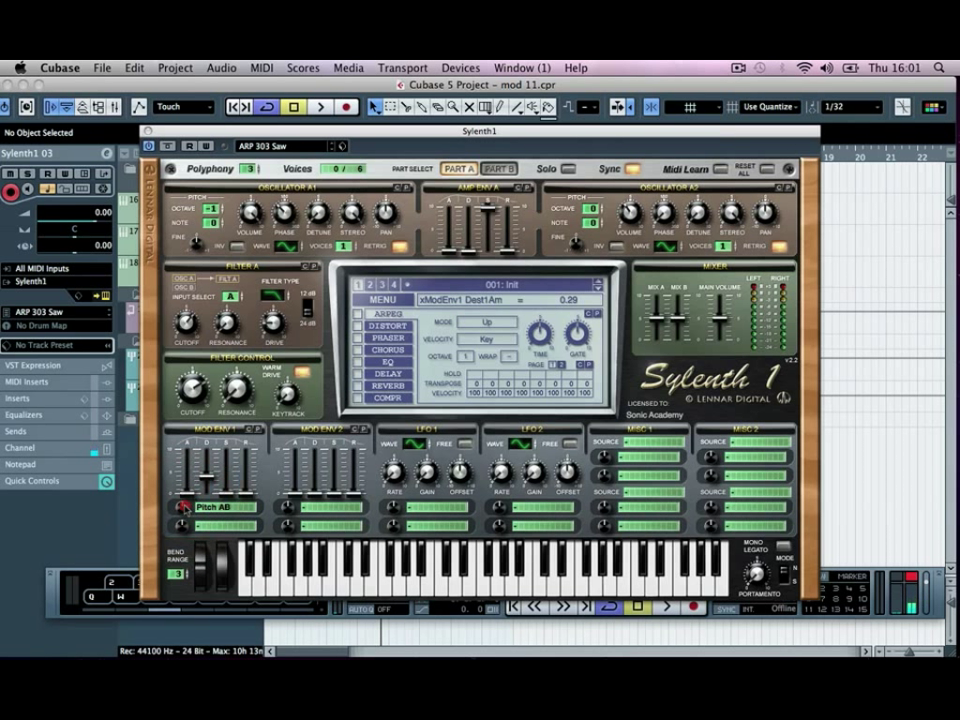
{"action": "key", "text": "w"}
{"action": "key", "text": "w"}
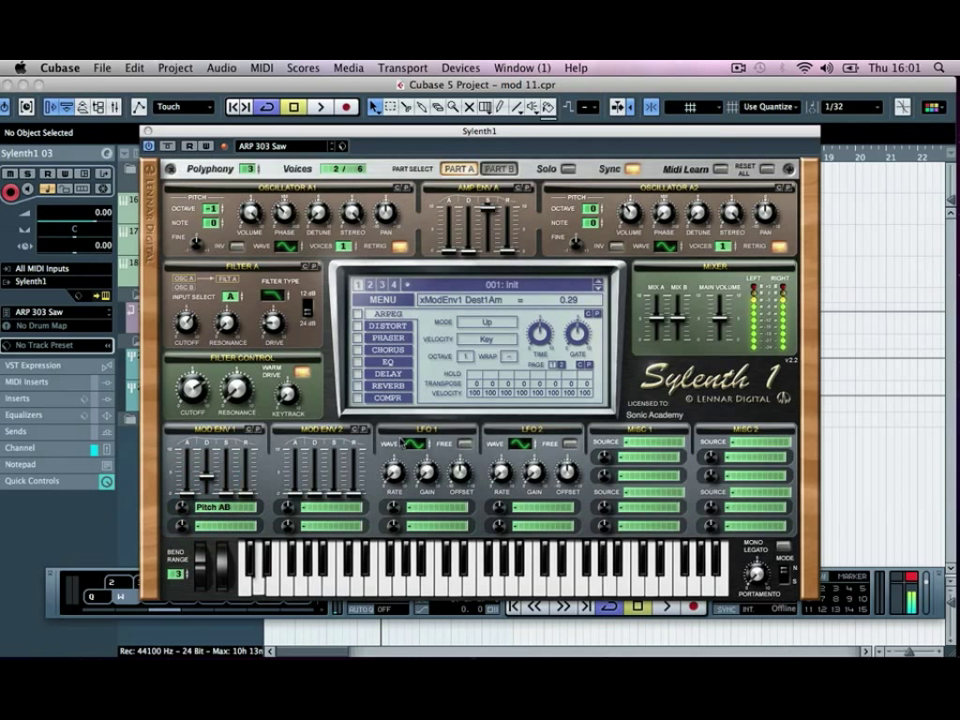
Route LFO 1 to Cutoff AB at amount 10, with raised gain and a 1/4 rate, and close the synth window.
{"action": "left_click", "coordinate": [438, 501]}
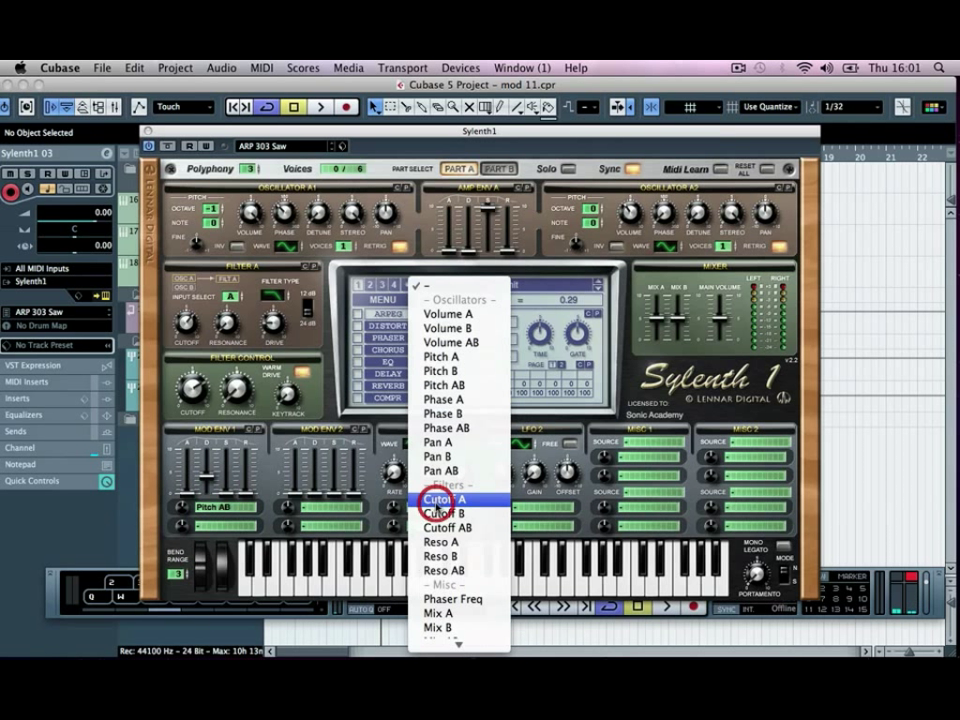
{"action": "left_click", "coordinate": [436, 527]}
{"action": "left_click_drag", "start_coordinate": [428, 474], "coordinate": [435, 135]}
{"action": "left_click", "coordinate": [394, 470]}
{"action": "left_click_drag", "start_coordinate": [403, 403], "coordinate": [399, 405]}
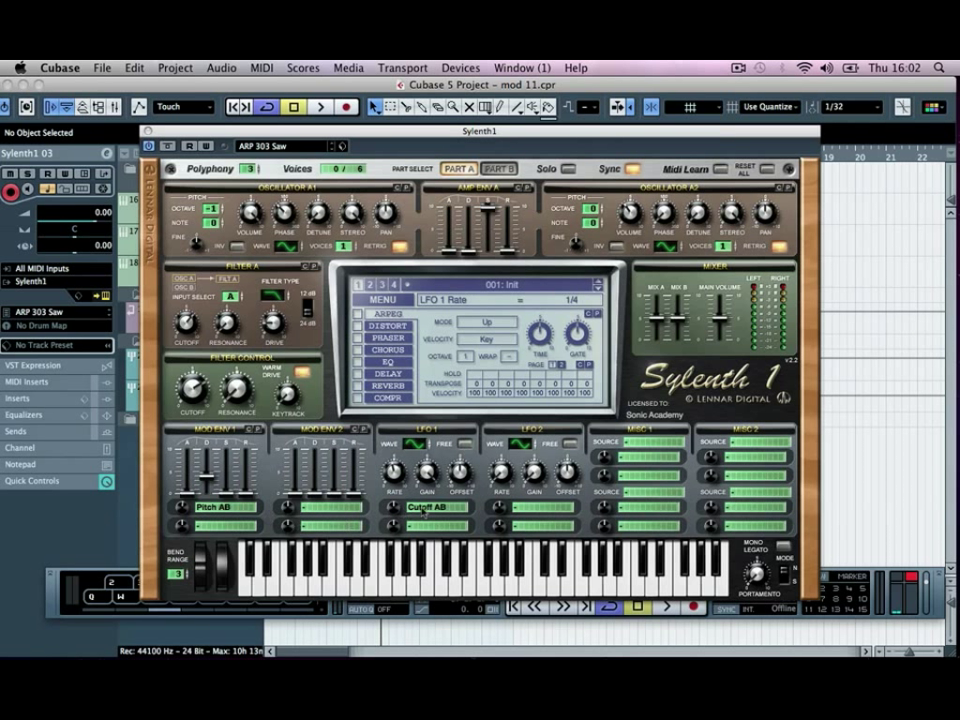
{"action": "left_click_drag", "start_coordinate": [395, 508], "coordinate": [449, 191]}
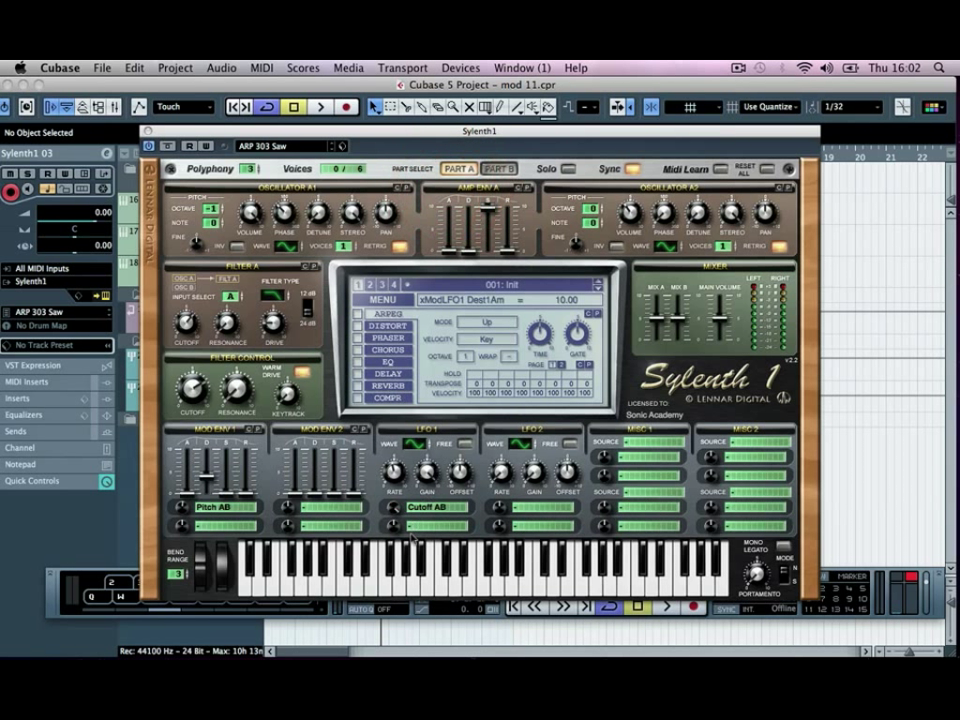
{"action": "key", "text": "w"}
{"action": "left_click", "coordinate": [146, 130]}
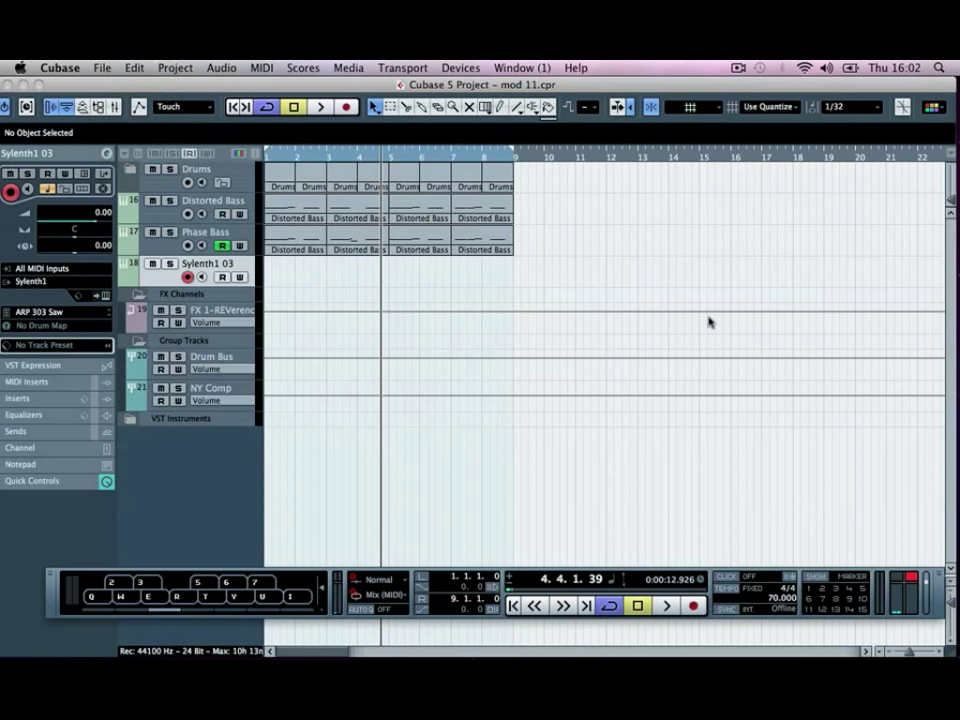
Copy all the Phase Bass track's clips, spanning bars 1 to 9, onto the Sylenth1 03 track.
{"action": "left_click", "coordinate": [283, 250]}
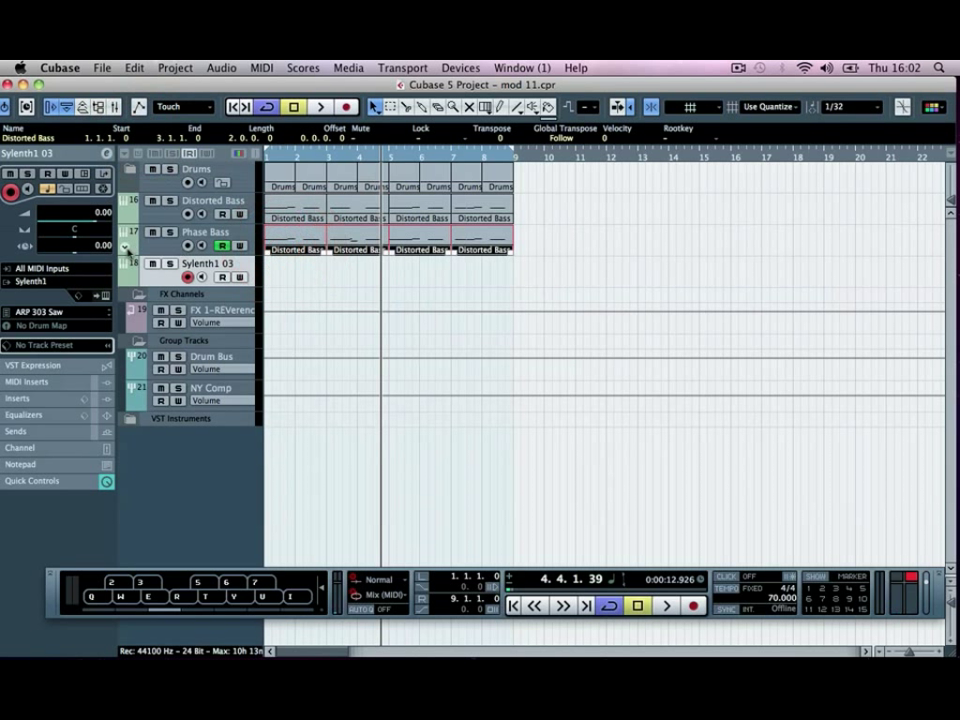
{"action": "left_click", "coordinate": [126, 251]}
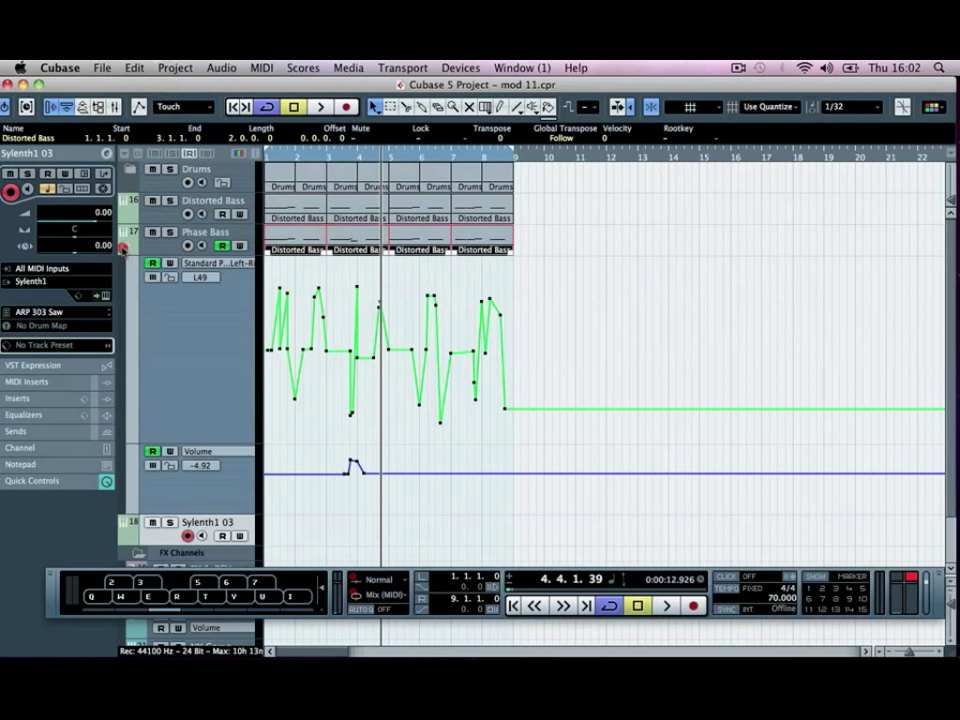
{"action": "left_click", "coordinate": [122, 248]}
{"action": "left_click_drag", "start_coordinate": [285, 250], "coordinate": [285, 276]}
{"action": "left_click", "coordinate": [565, 262]}
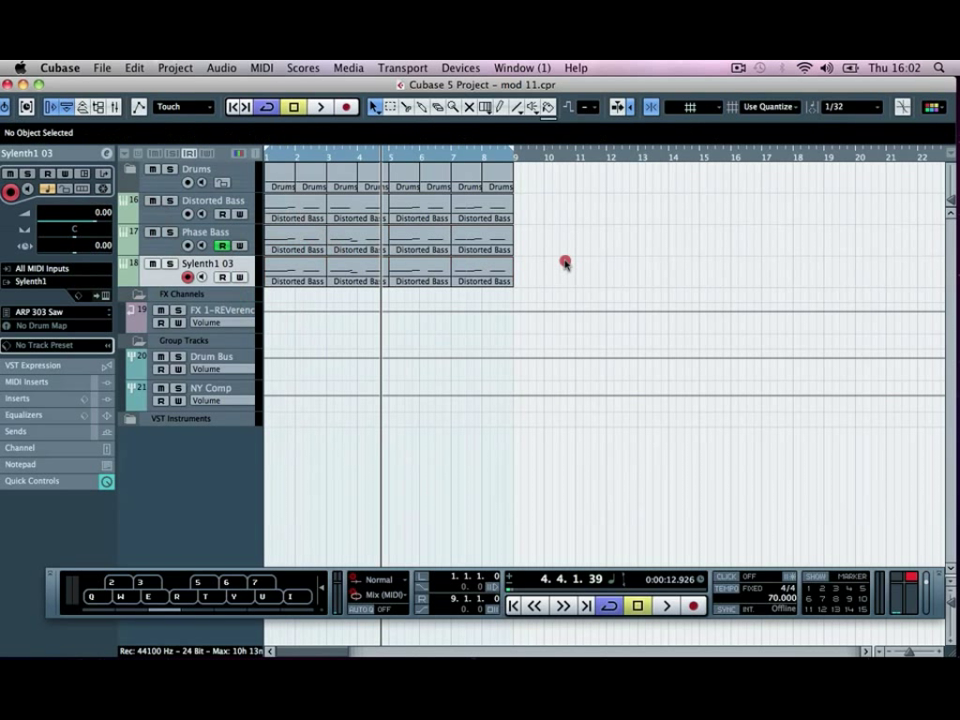
Show the LFO 1 rate and panner automation lanes of the Sylenth1 03 track and enable automation reading.
{"action": "left_click", "coordinate": [124, 281]}
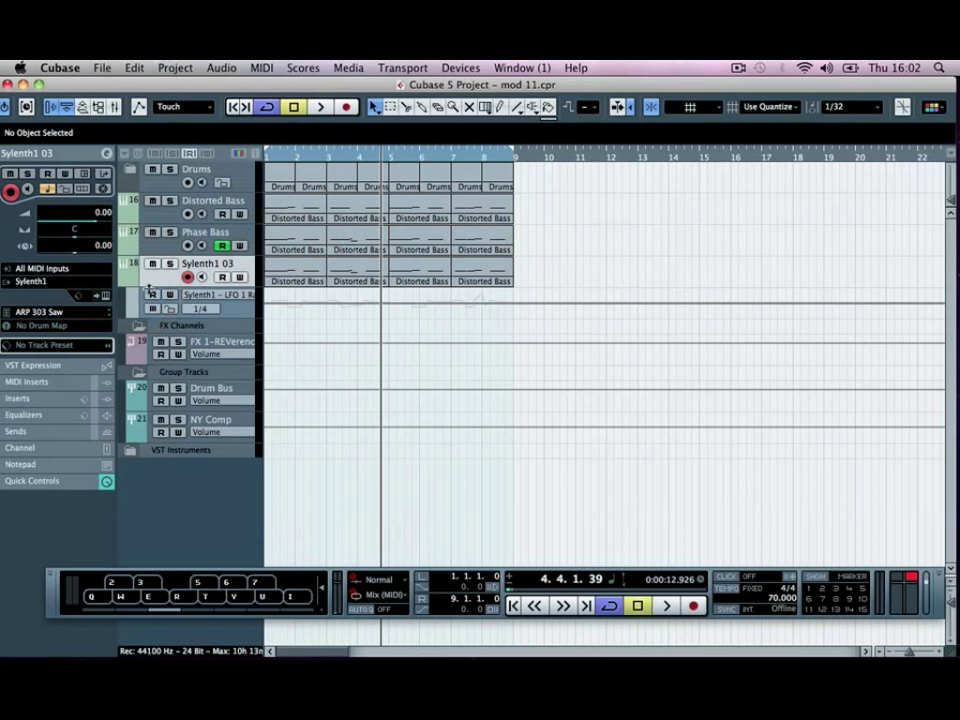
{"action": "left_click", "coordinate": [133, 313]}
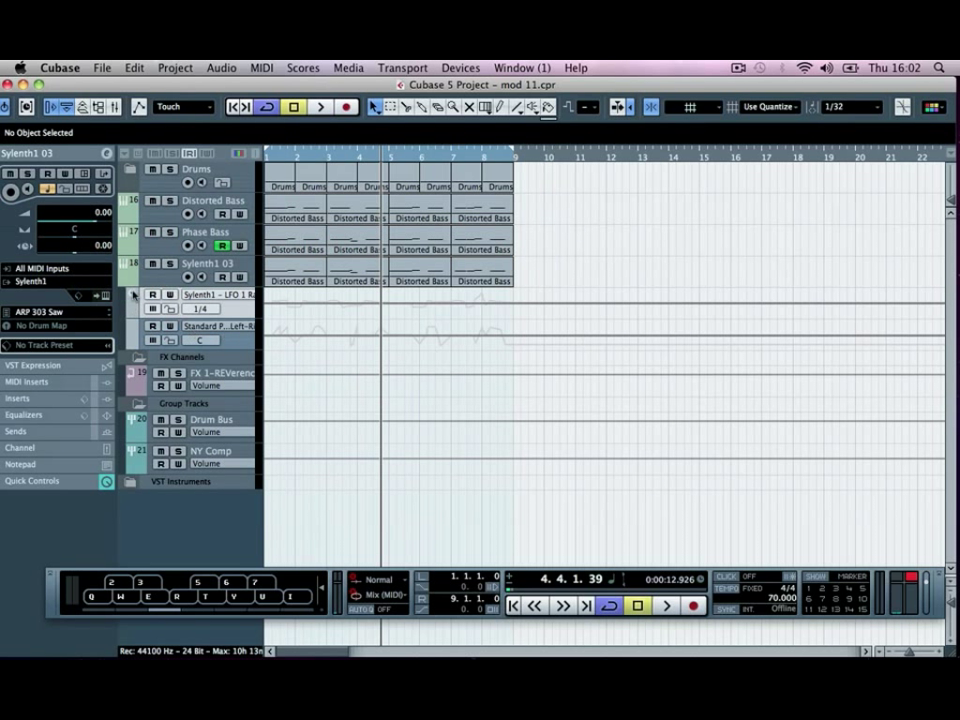
{"action": "left_click", "coordinate": [222, 277]}
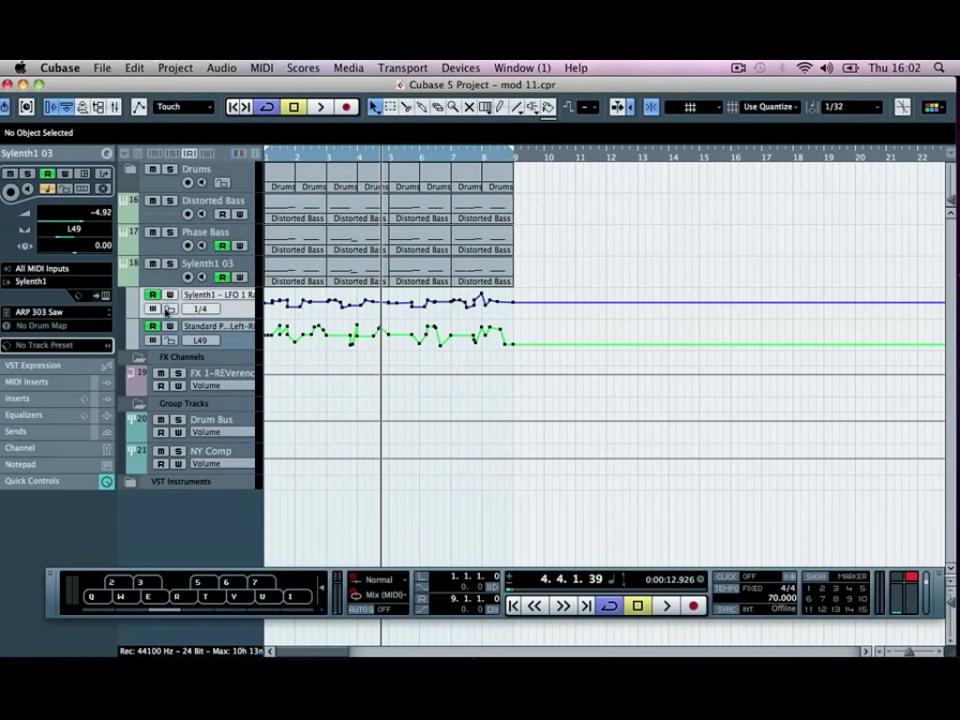
Delete all panner automation points on the Sylenth1 03 track and reset its pan to centre.
{"action": "left_click_drag", "start_coordinate": [541, 320], "coordinate": [255, 397]}
{"action": "key", "text": "Delete"}
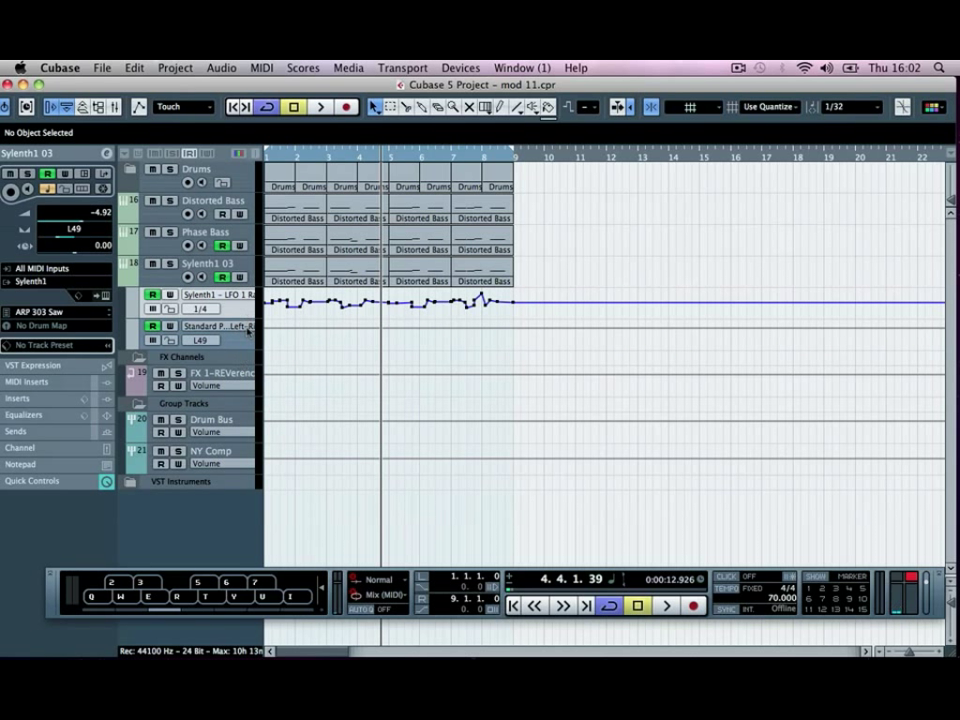
{"action": "left_click", "coordinate": [74, 228]}
{"action": "double_click", "coordinate": [74, 229]}
{"action": "type", "text": "0"}
{"action": "key", "text": "Return"}
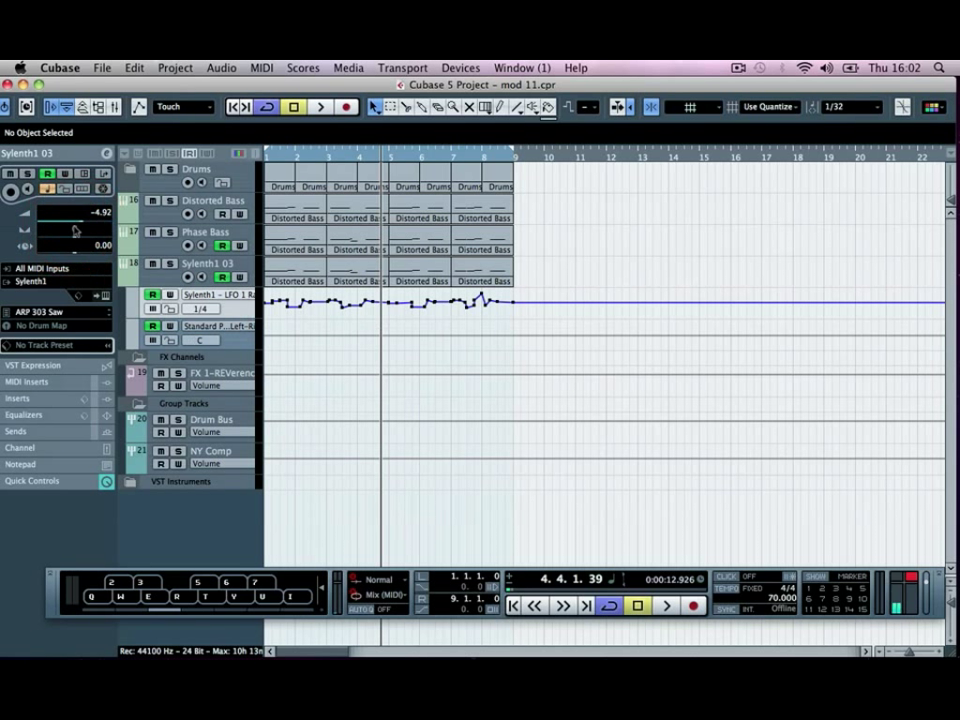
Show the Sylenth1 03 track's volume automation lane and delete all its points.
{"action": "left_click", "coordinate": [134, 341]}
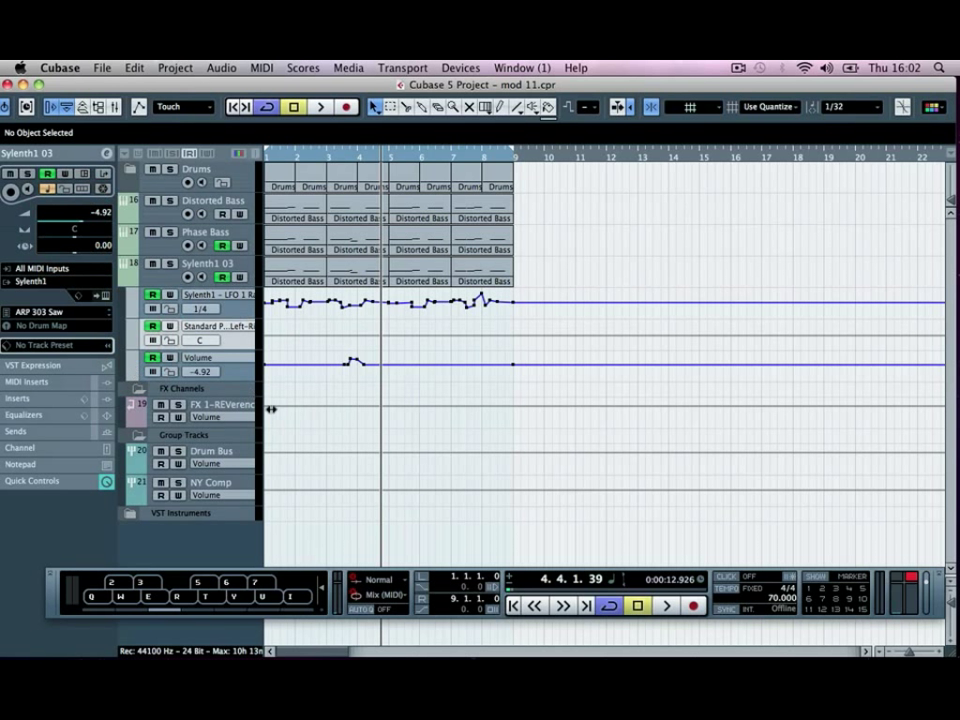
{"action": "left_click_drag", "start_coordinate": [538, 357], "coordinate": [236, 388]}
{"action": "key", "text": "Delete"}
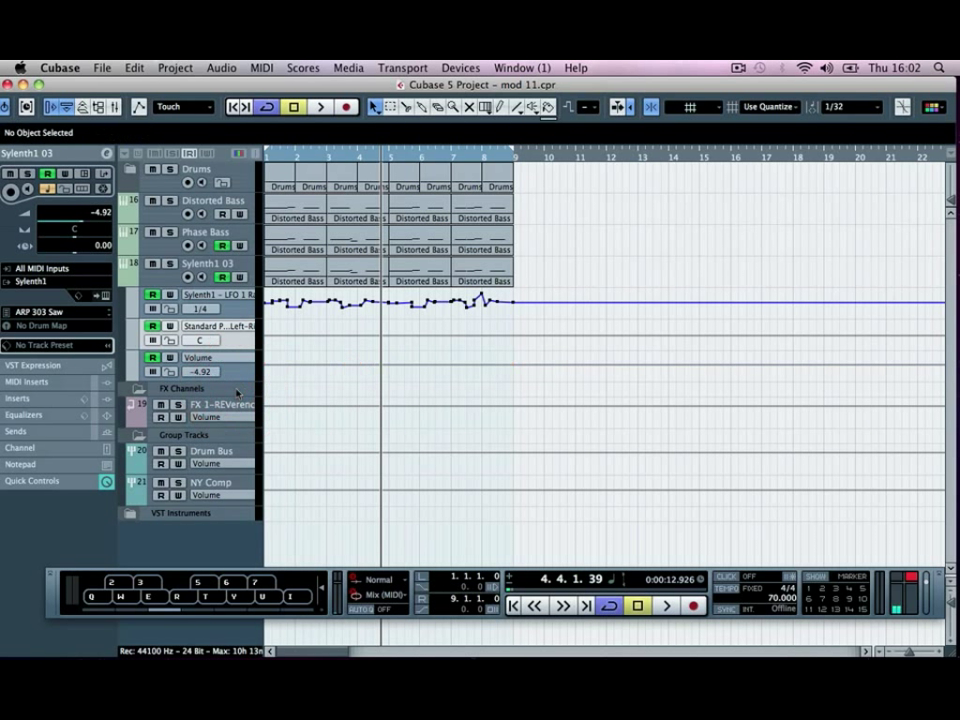
Check for further automation on the Sylenth1 03 track, then hide every lane except the LFO 1 rate.
{"action": "left_click", "coordinate": [133, 376]}
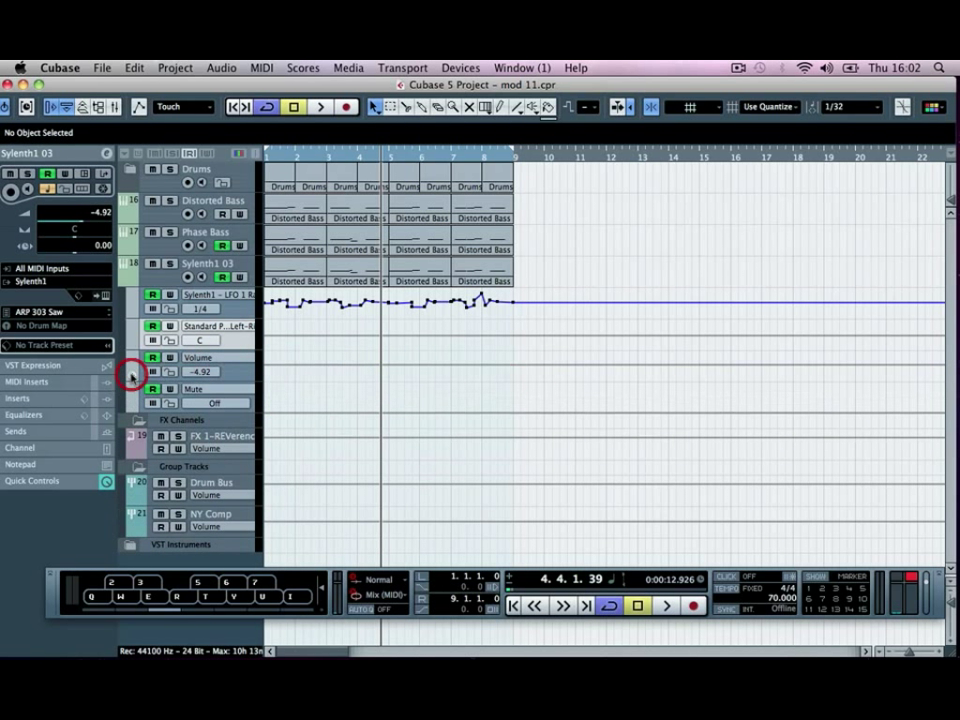
{"action": "left_click", "coordinate": [133, 403]}
{"action": "left_click", "coordinate": [133, 421]}
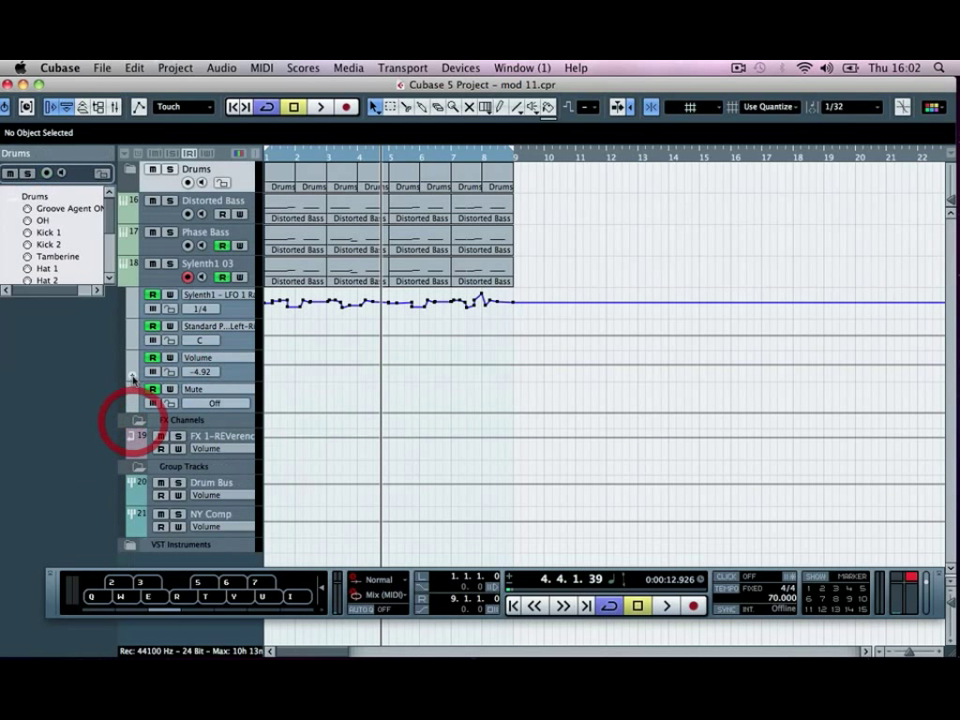
{"action": "left_click", "coordinate": [133, 389]}
{"action": "left_click", "coordinate": [133, 357]}
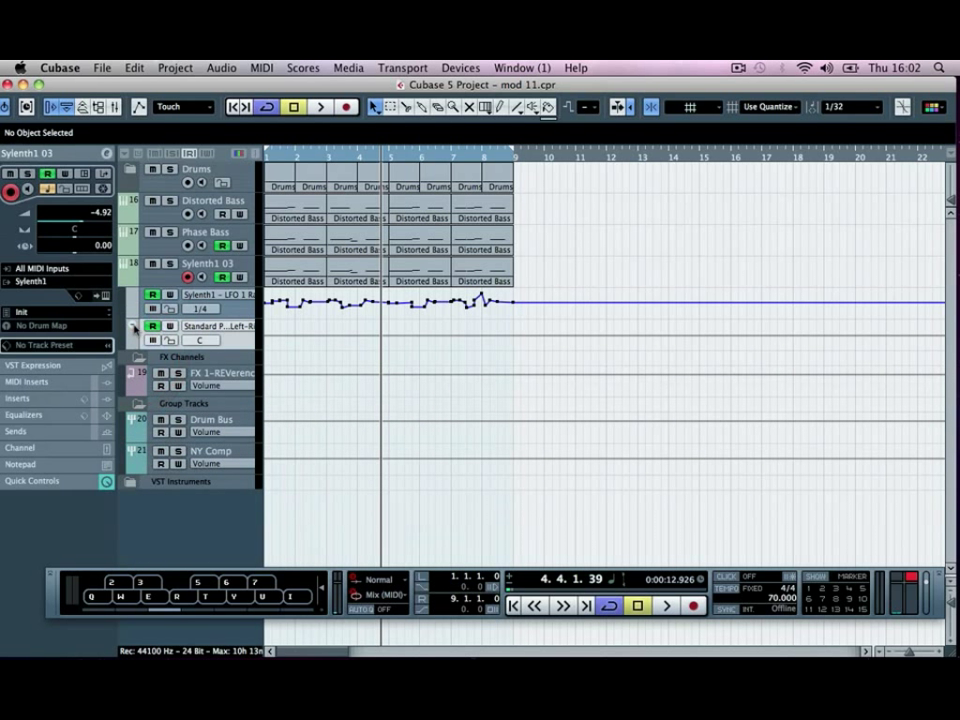
{"action": "left_click", "coordinate": [133, 336]}
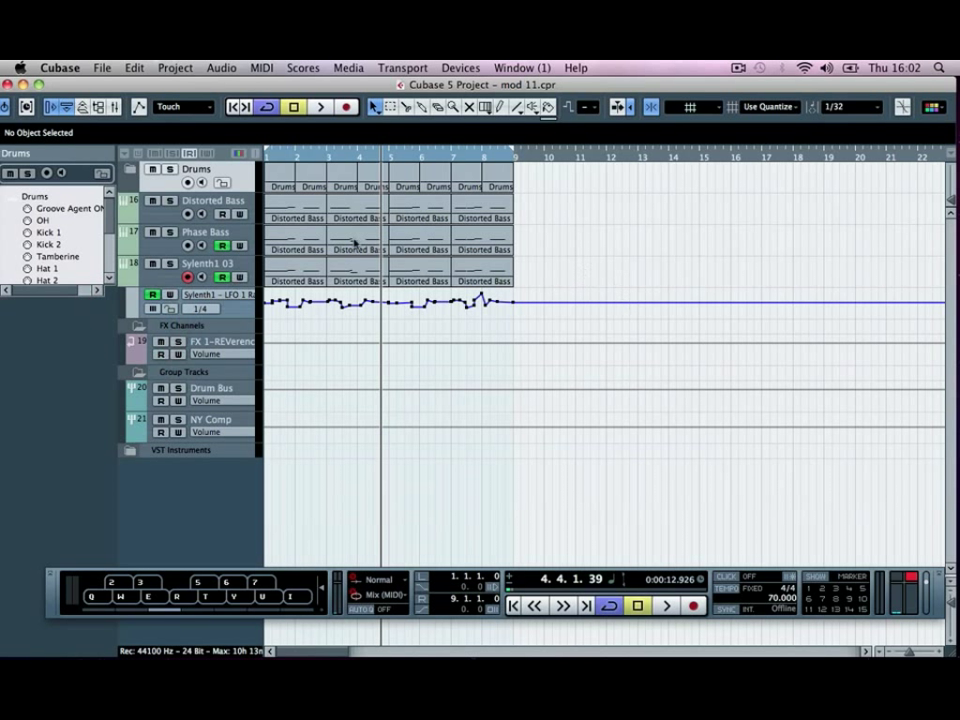
Set the Sylenth1 03 track's volume to 0.00.
{"action": "left_click", "coordinate": [152, 276]}
{"action": "left_click", "coordinate": [101, 210]}
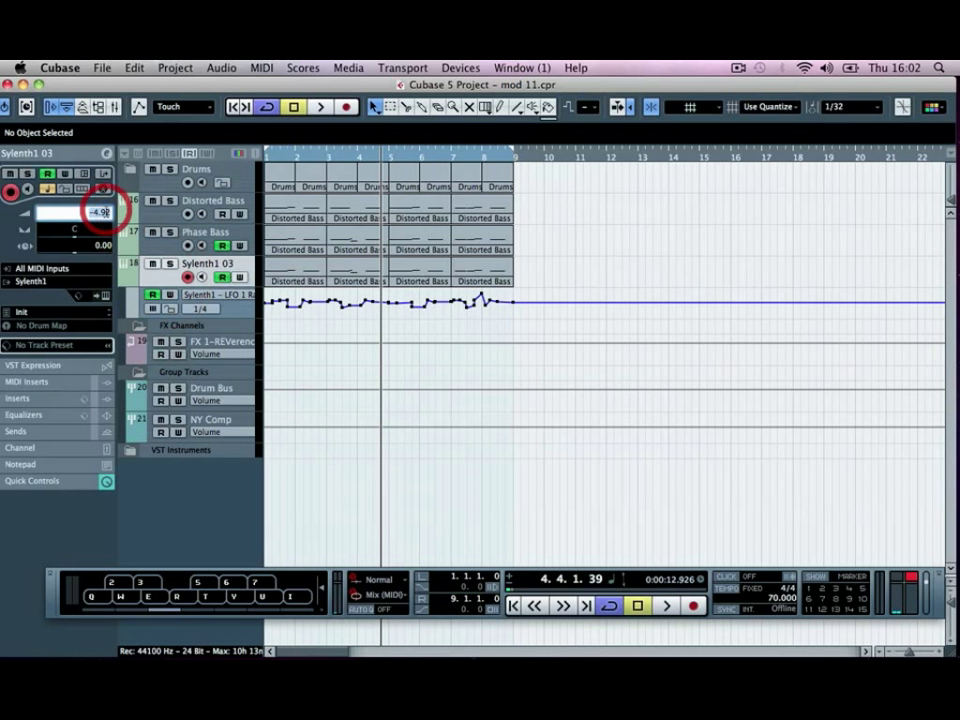
Play the arrangement from bar 1, hide the virtual keyboard during playback, and stop just after bar 4 begins.
{"action": "left_click_drag", "start_coordinate": [288, 158], "coordinate": [232, 155]}
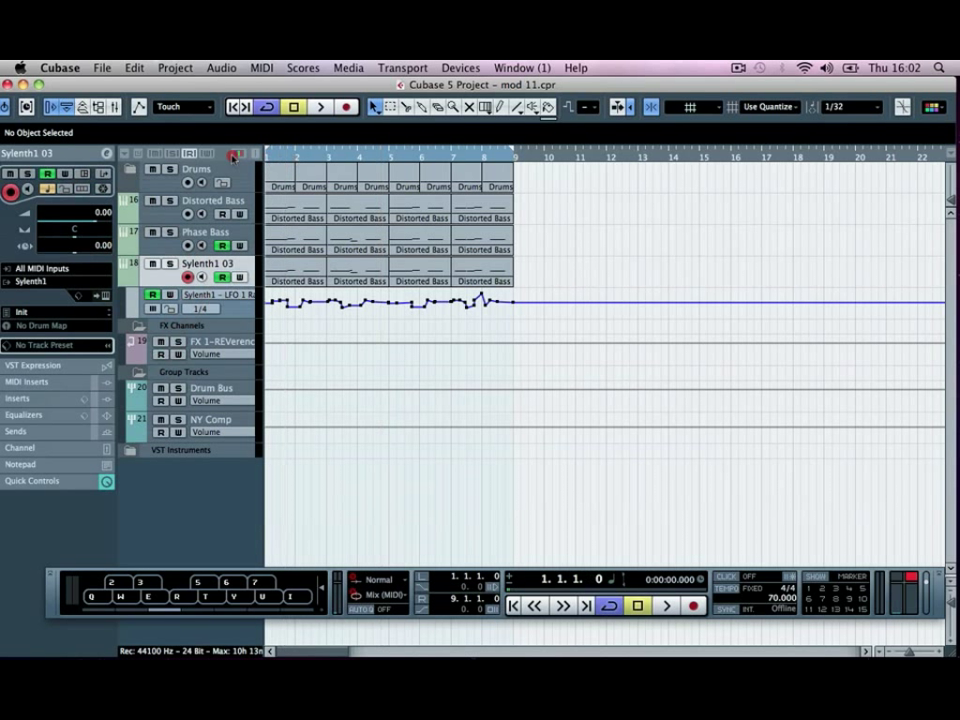
{"action": "key", "text": "space"}
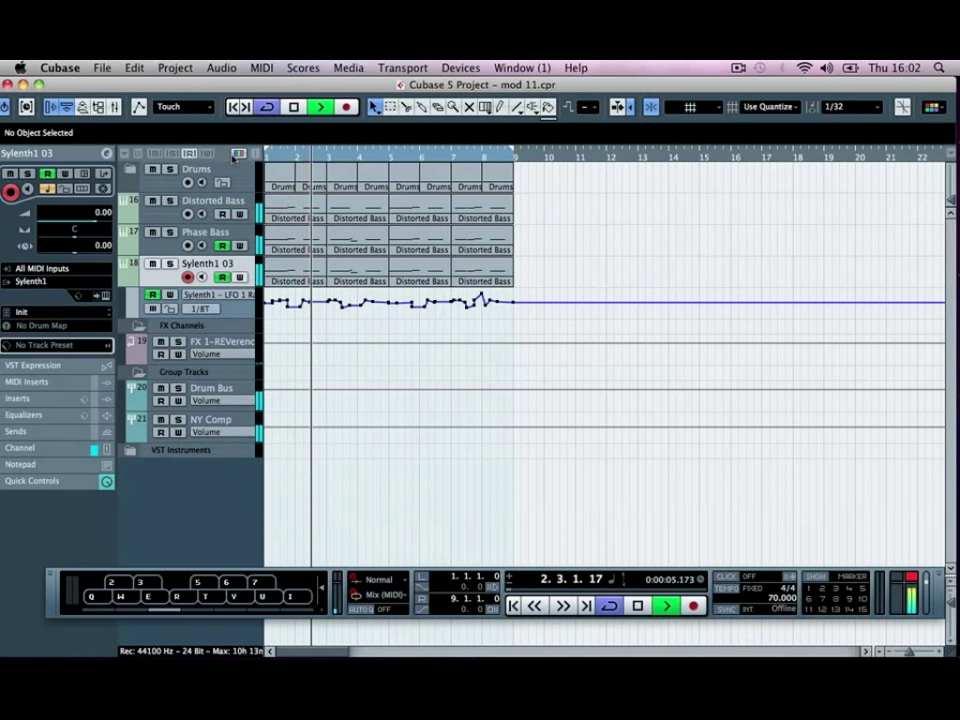
{"action": "left_click", "coordinate": [358, 268]}
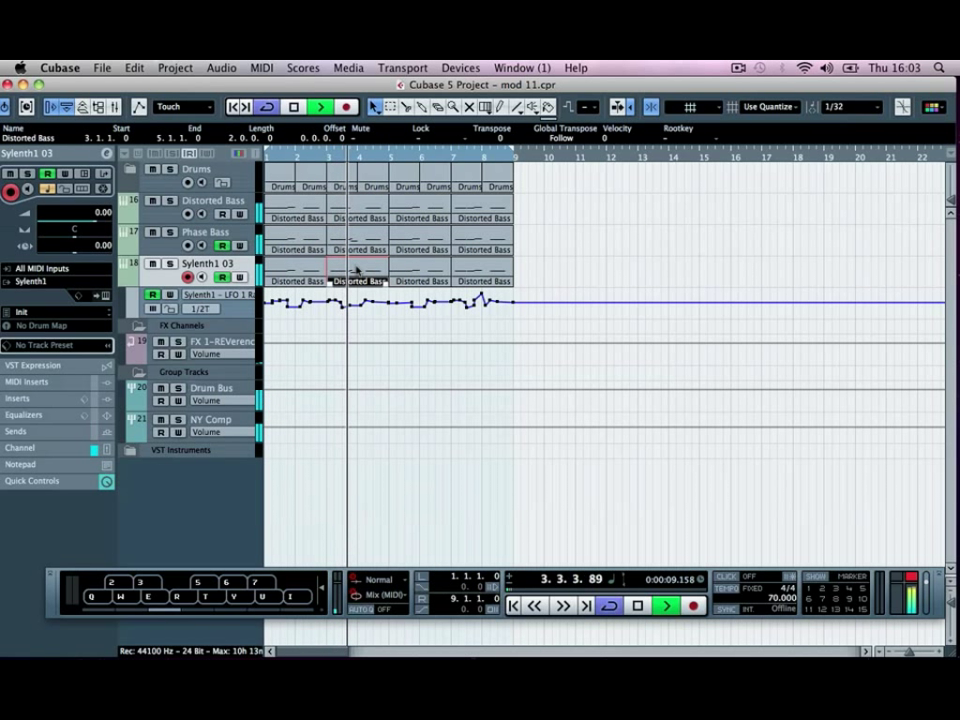
{"action": "key", "text": "alt+k"}
{"action": "key", "text": "space"}
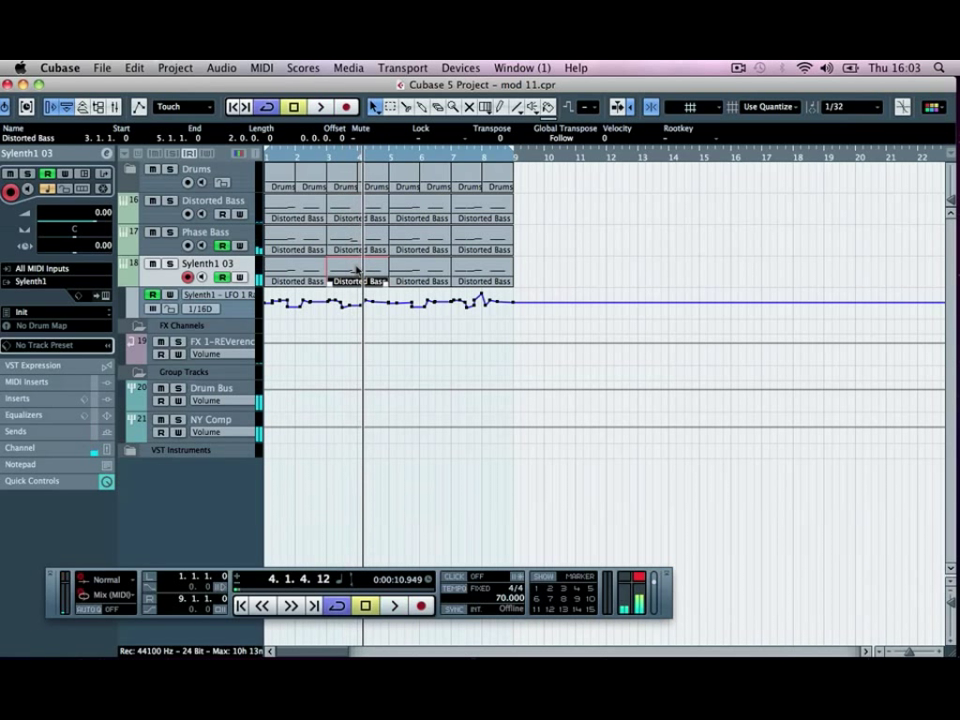
Open the Sylenth1 03 track's clip at bars 3–5 in the Key Editor, delete the notes around bar 3 beat 4, and close the editor.
{"action": "key", "text": "h"}
{"action": "key", "text": "h"}
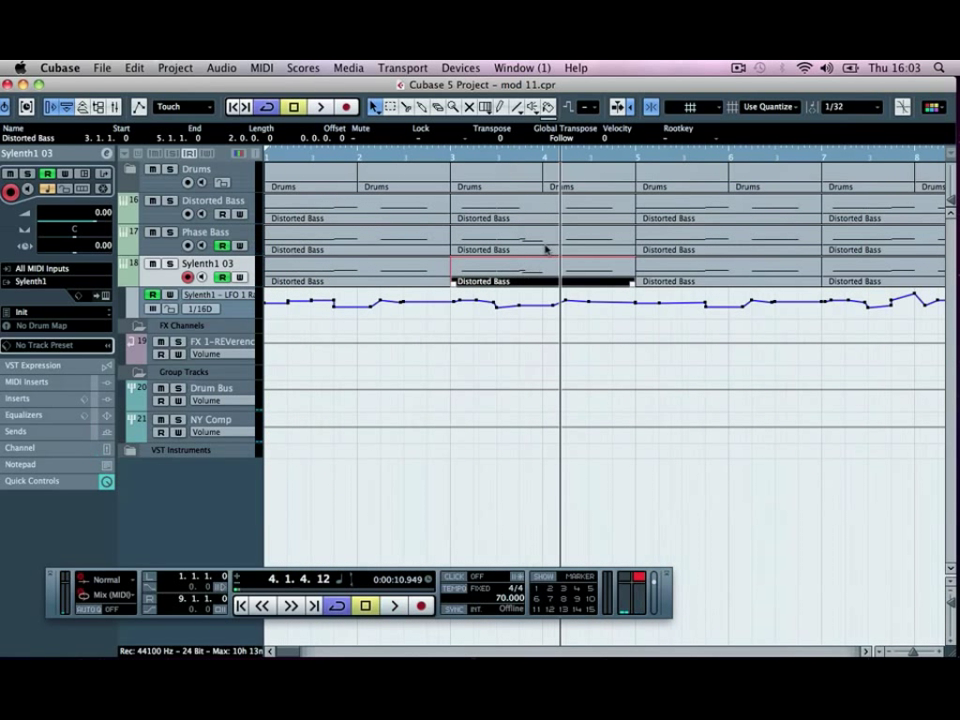
{"action": "double_click", "coordinate": [530, 277]}
{"action": "left_click_drag", "start_coordinate": [401, 261], "coordinate": [351, 508]}
{"action": "key", "text": "Delete"}
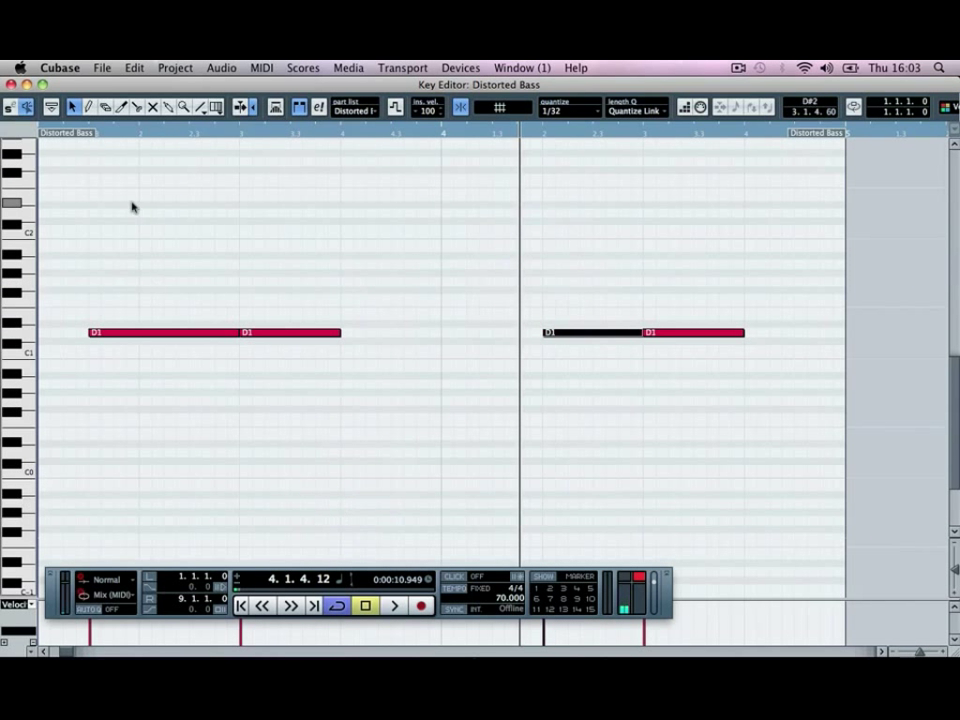
{"action": "left_click", "coordinate": [10, 84]}
Play the arrangement from bar 4 through the end of the loop and stop just after it restarts at bar 1.
{"action": "key", "text": "space"}
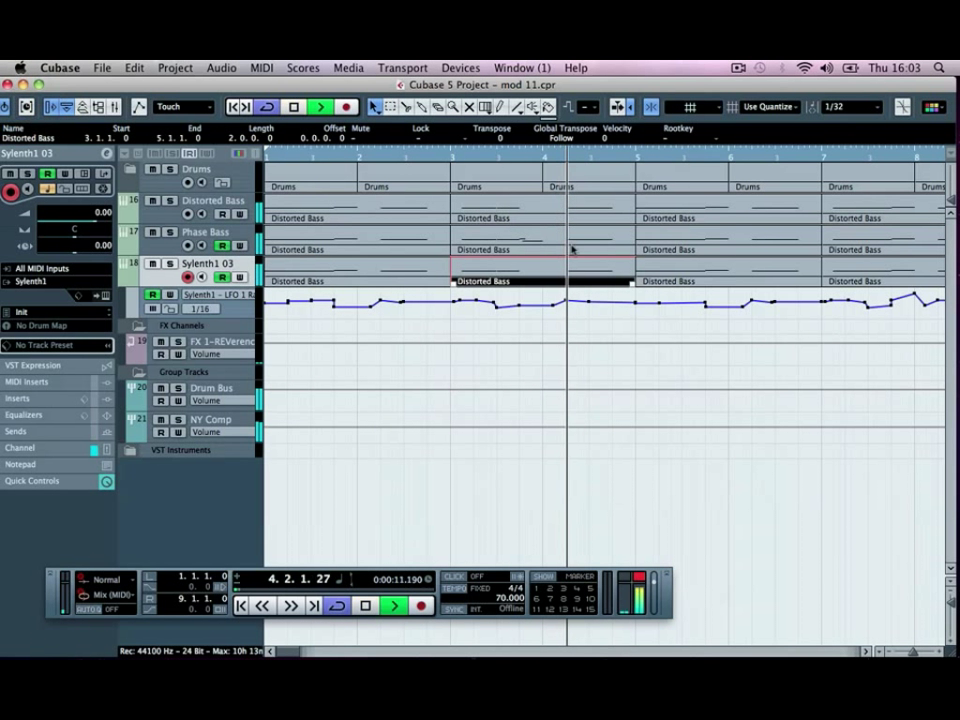
{"action": "key", "text": "g"}
{"action": "key", "text": "g"}
{"action": "key", "text": "g"}
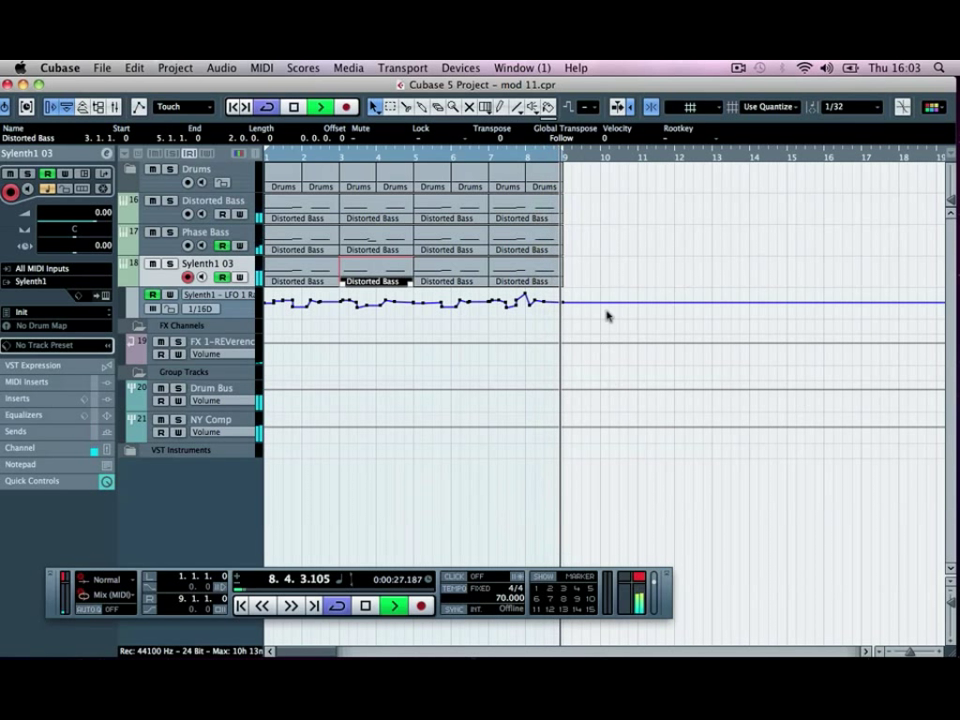
{"action": "key", "text": "space"}
Rename the Sylenth1 03 track as Sub Bass and deselect the clip.
{"action": "double_click", "coordinate": [190, 263]}
{"action": "type", "text": "Sub Bass"}
{"action": "key", "text": "Return"}
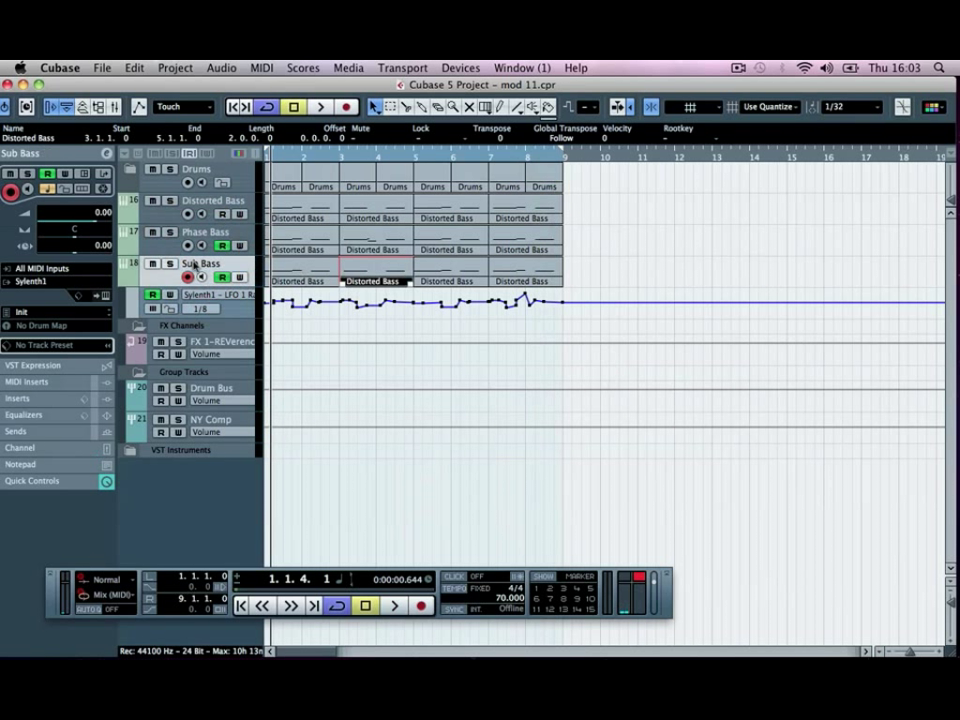
{"action": "left_click", "coordinate": [510, 504]}
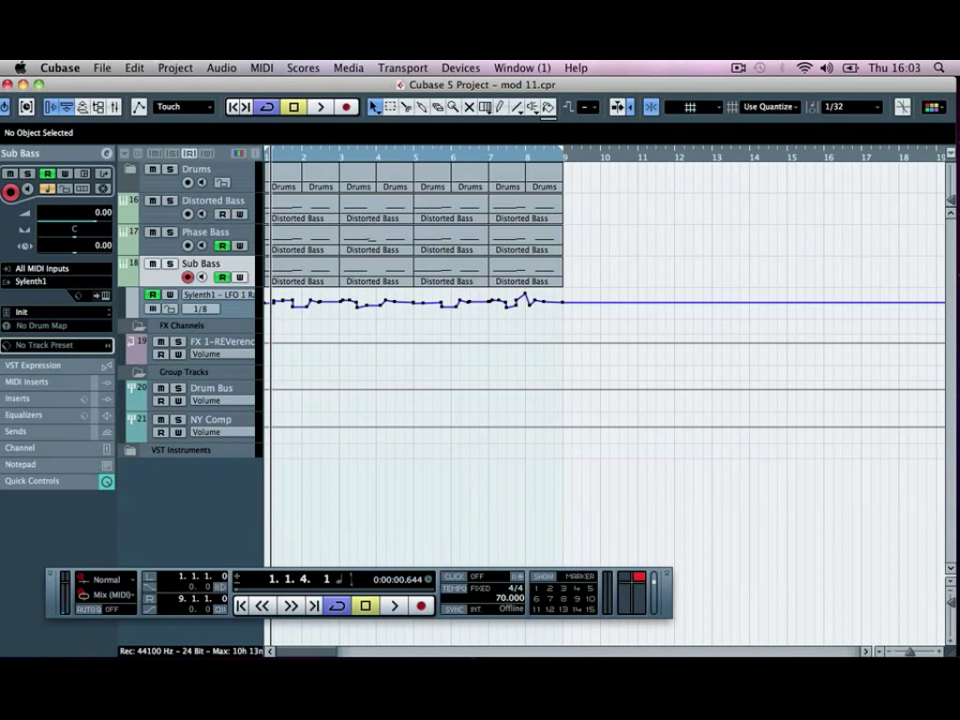